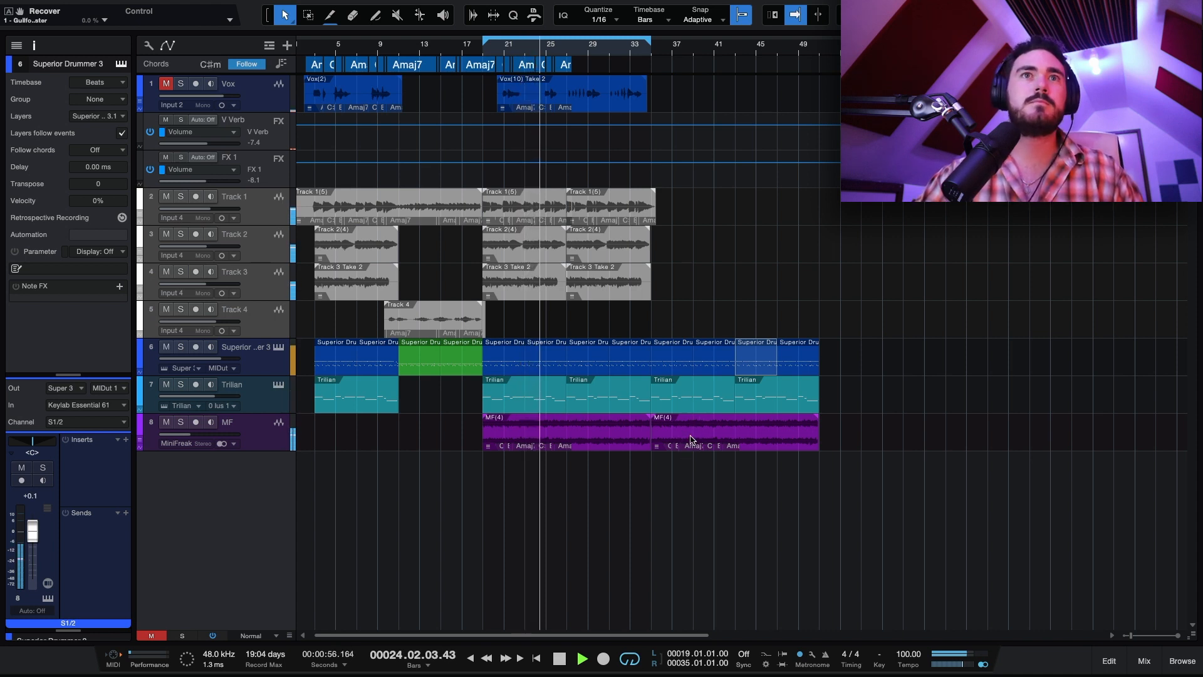
Rename Track 1, Track 2 and Track 3 as GTR Main, GTR L and GTR R
double_click(235, 198)
text(GTR Main)
key(Tab)
text(GTR L)
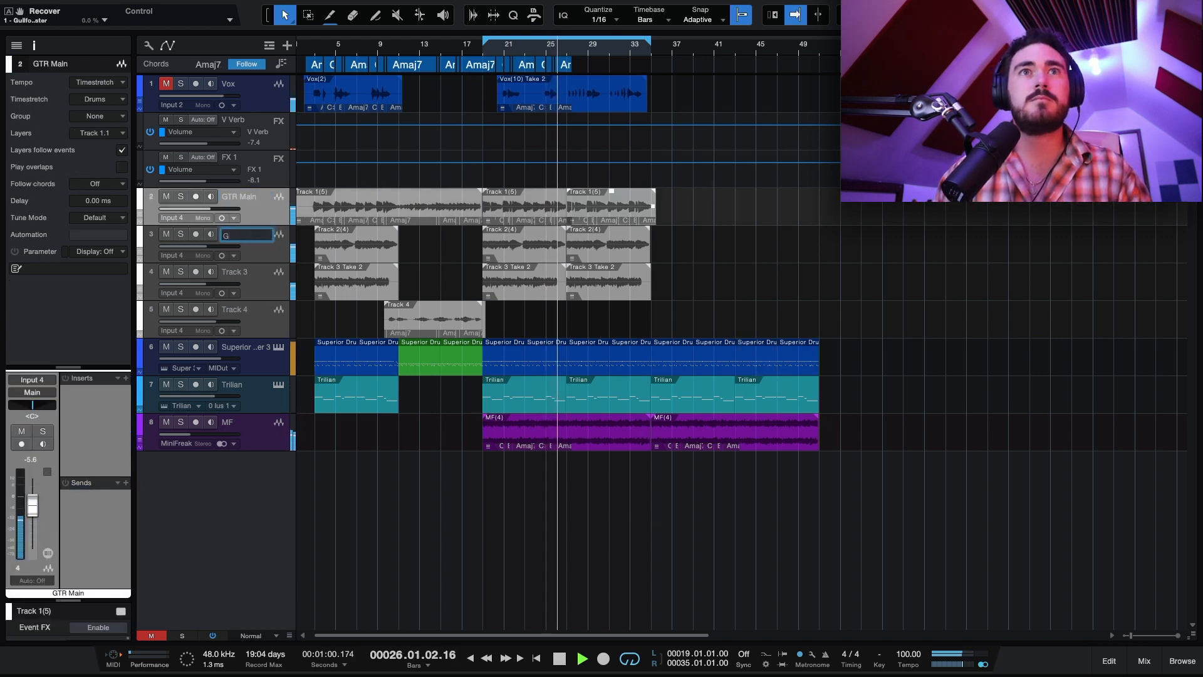
key(Tab)
text(GTR R)
key(Return)
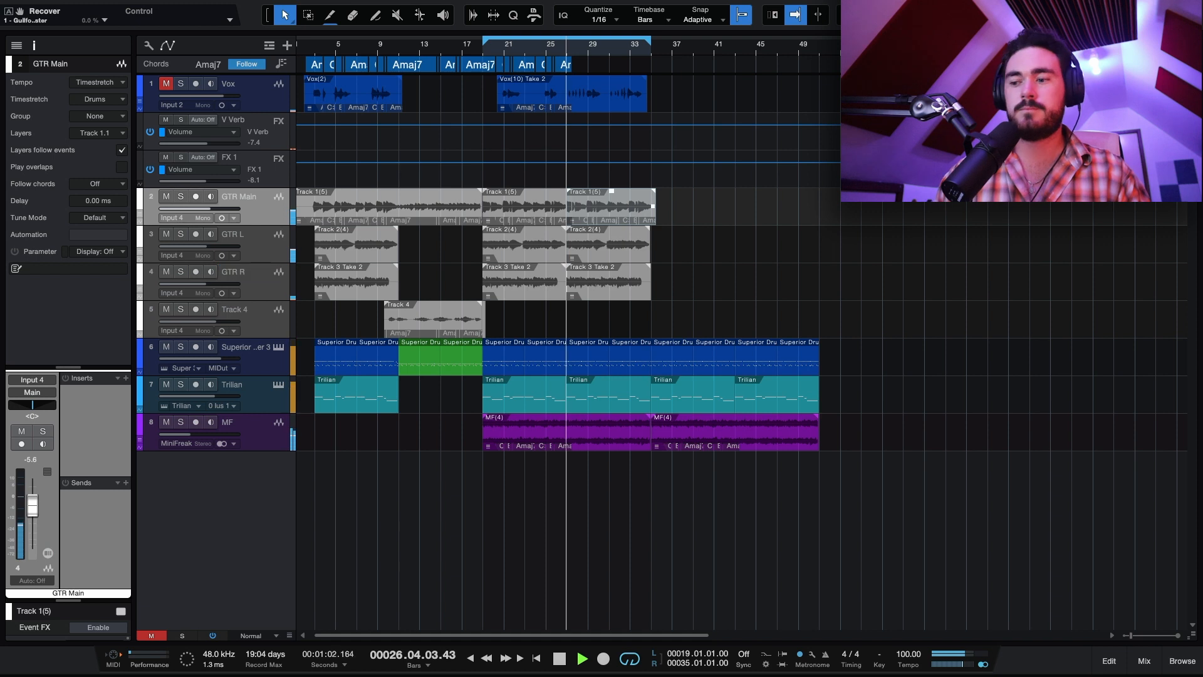
Stop playback, show the mixer, and open the Main channel's Gullfoss Master insert, moving its window clear of the screen's edge
key(space)
key(F3)
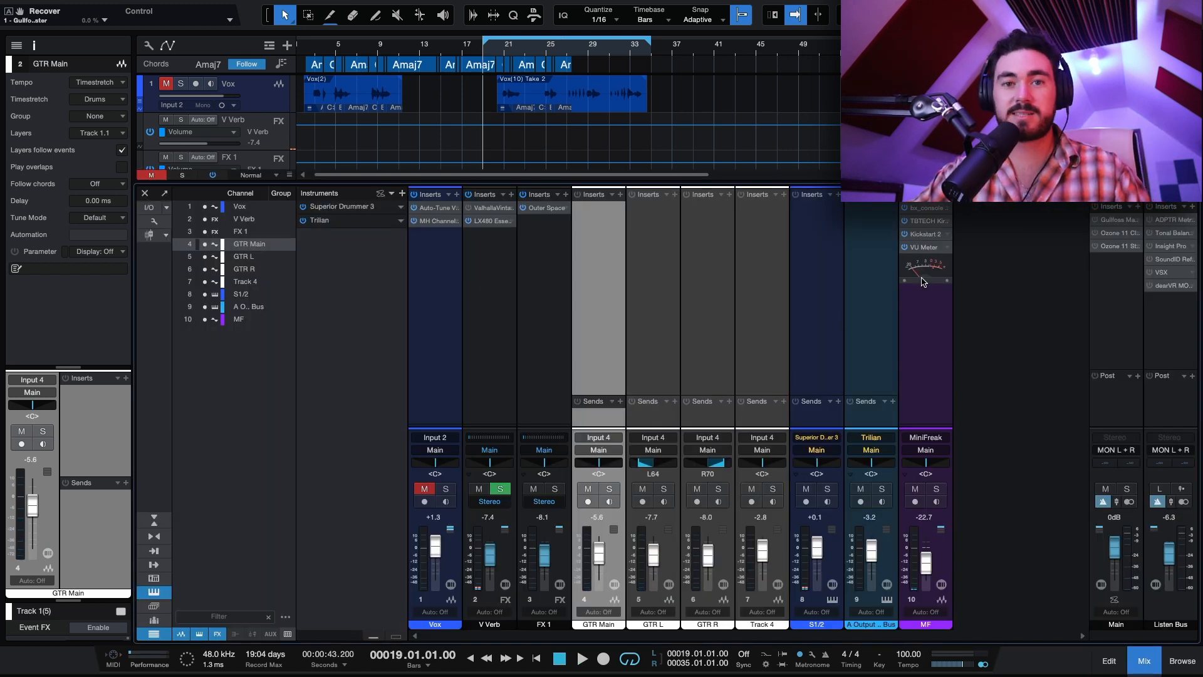
click(1117, 221)
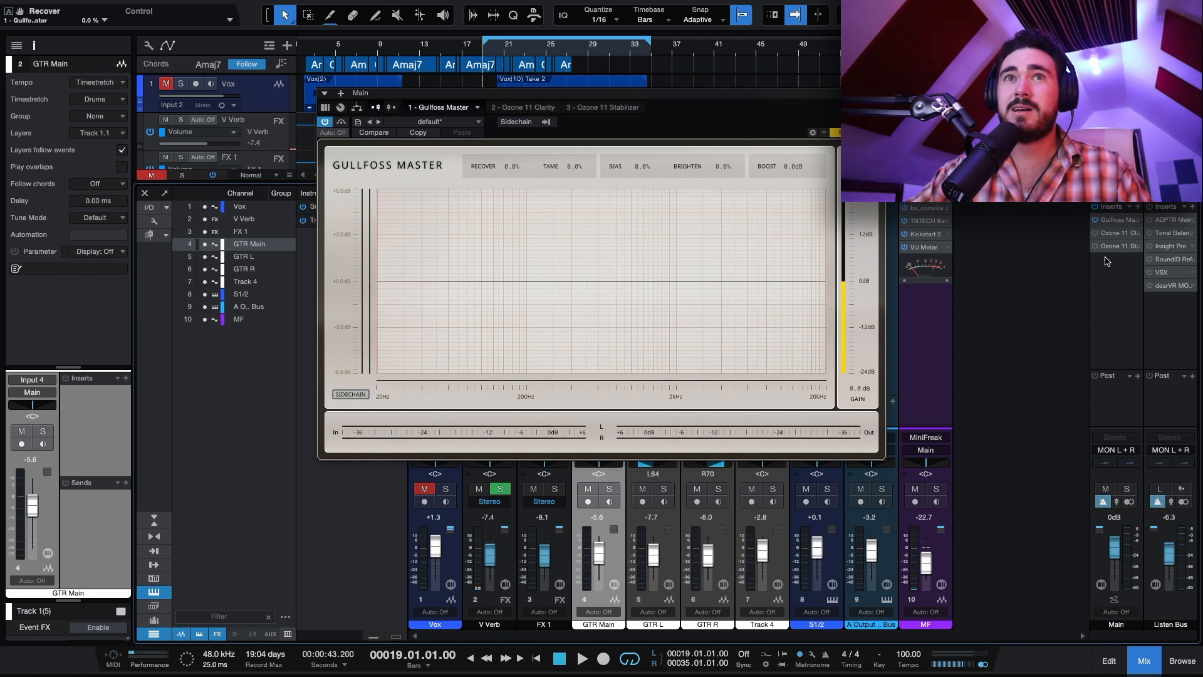
drag(598, 98, 537, 149)
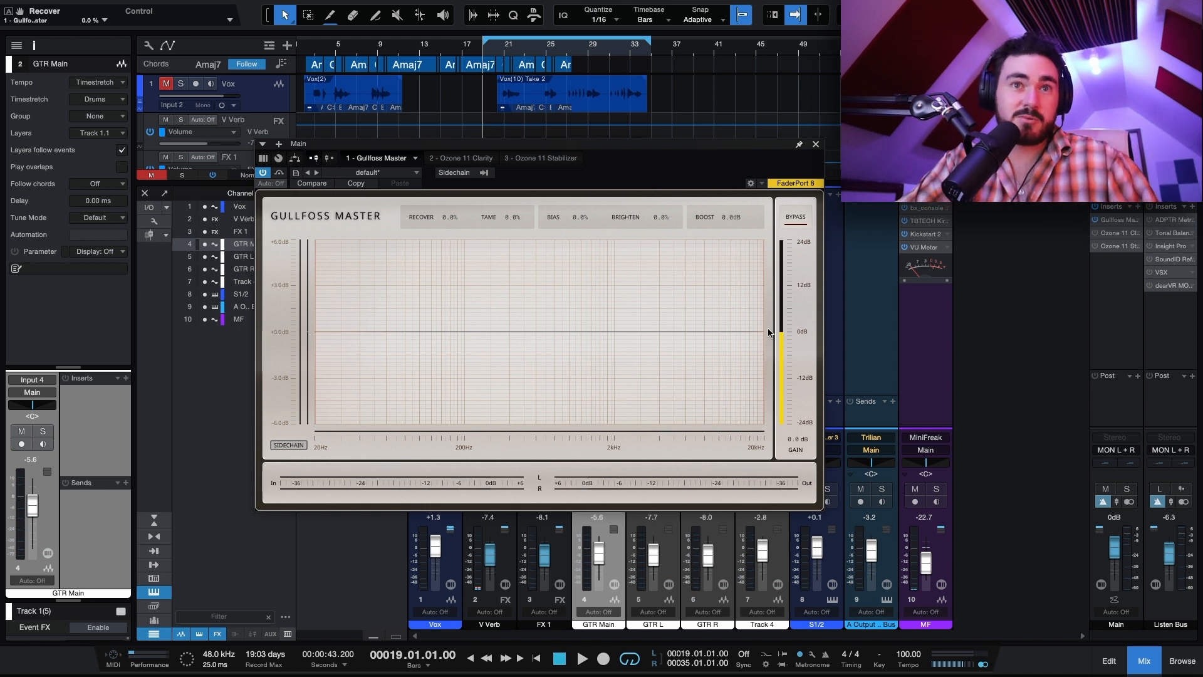
Audition an extreme Recover amount in Gullfoss Master during playback, and reset it to 0%
key(space)
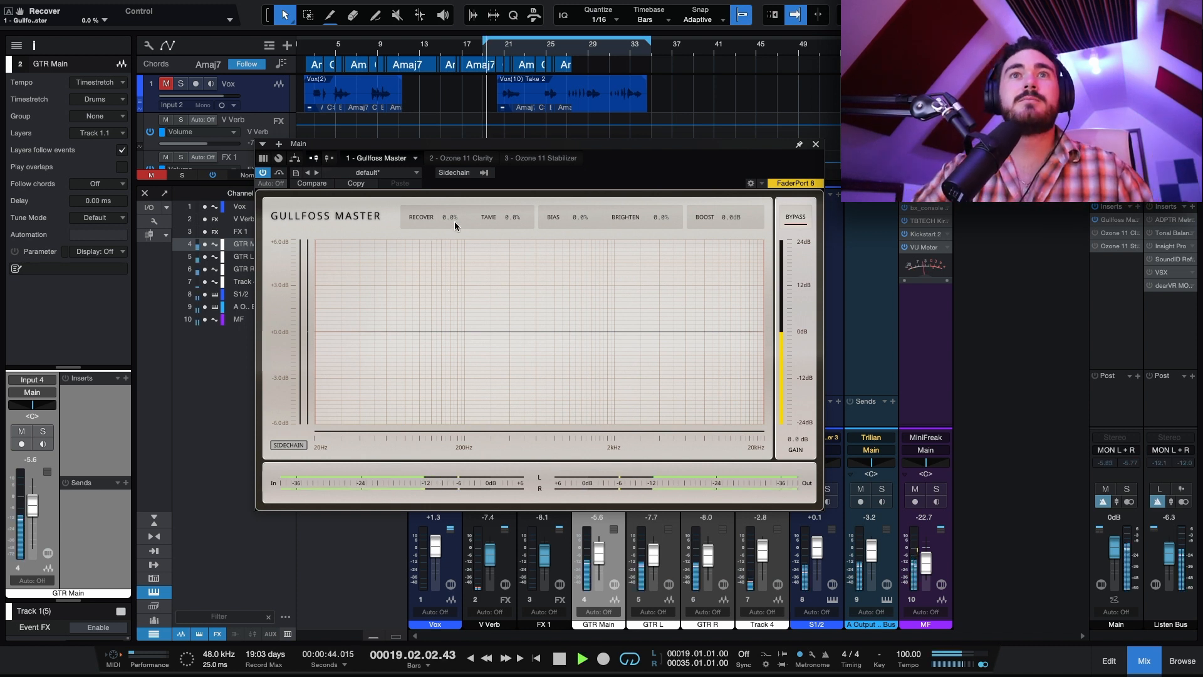
drag(451, 217, 467, 158)
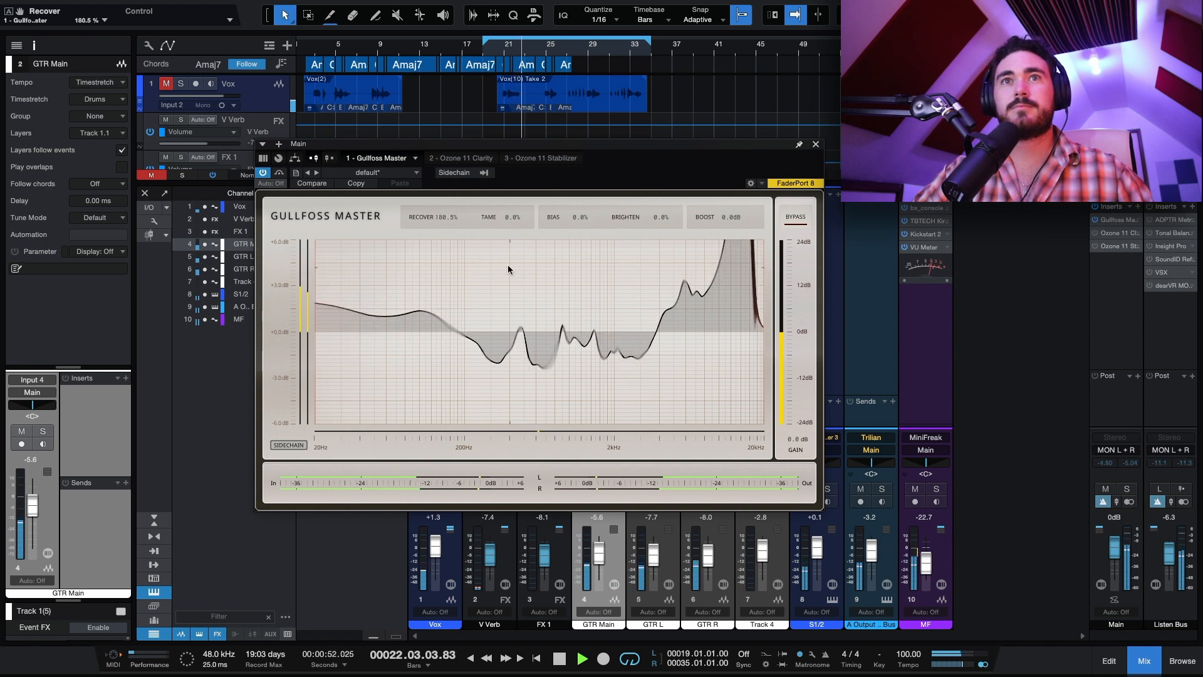
key(space)
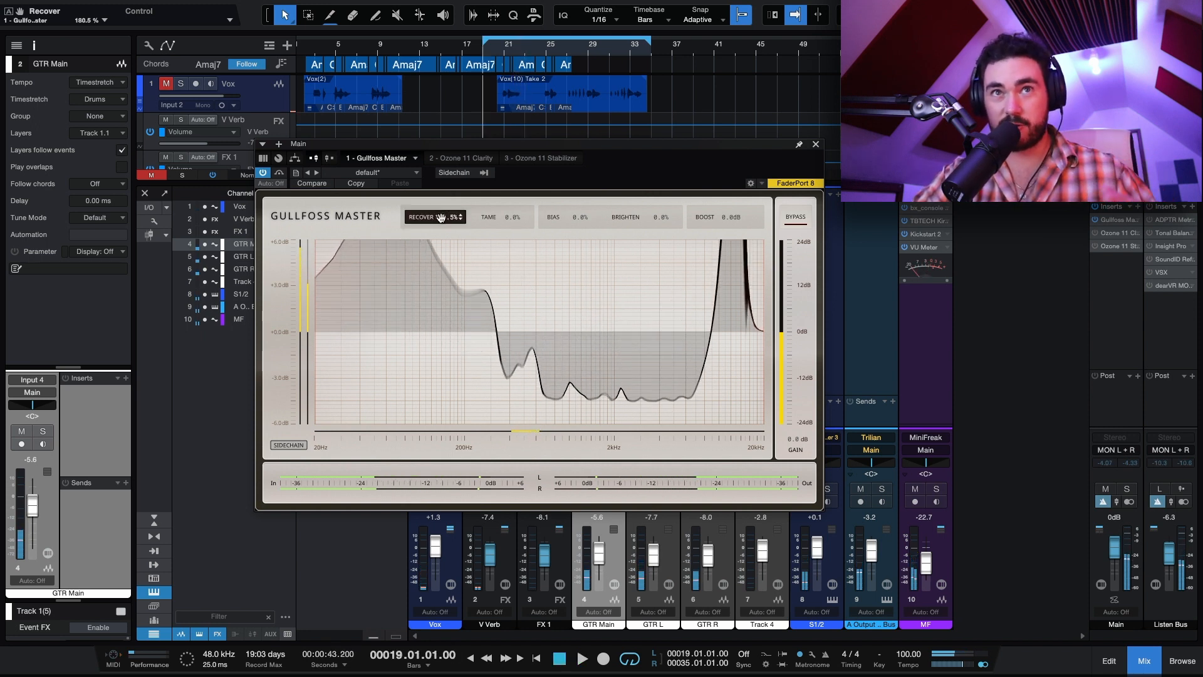
double_click(453, 219)
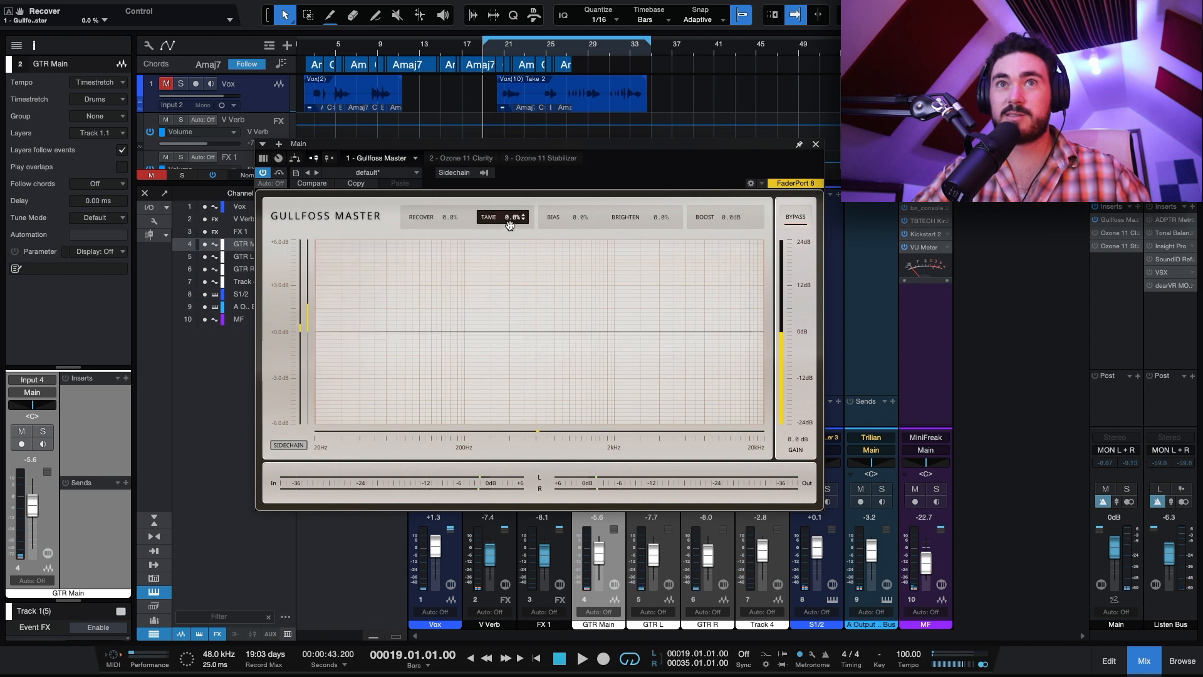
Audition Gullfoss Master's Tame at 200% during playback, and reset it to 0%
key(space)
drag(508, 221, 508, 81)
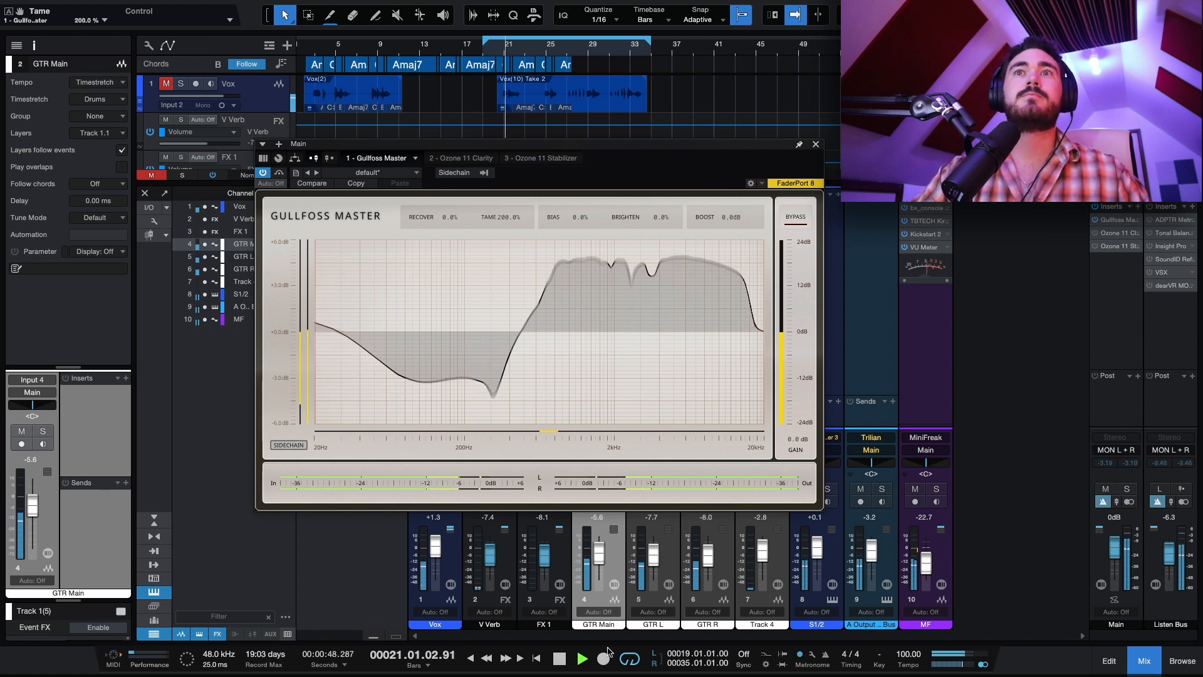
double_click(521, 220)
key(space)
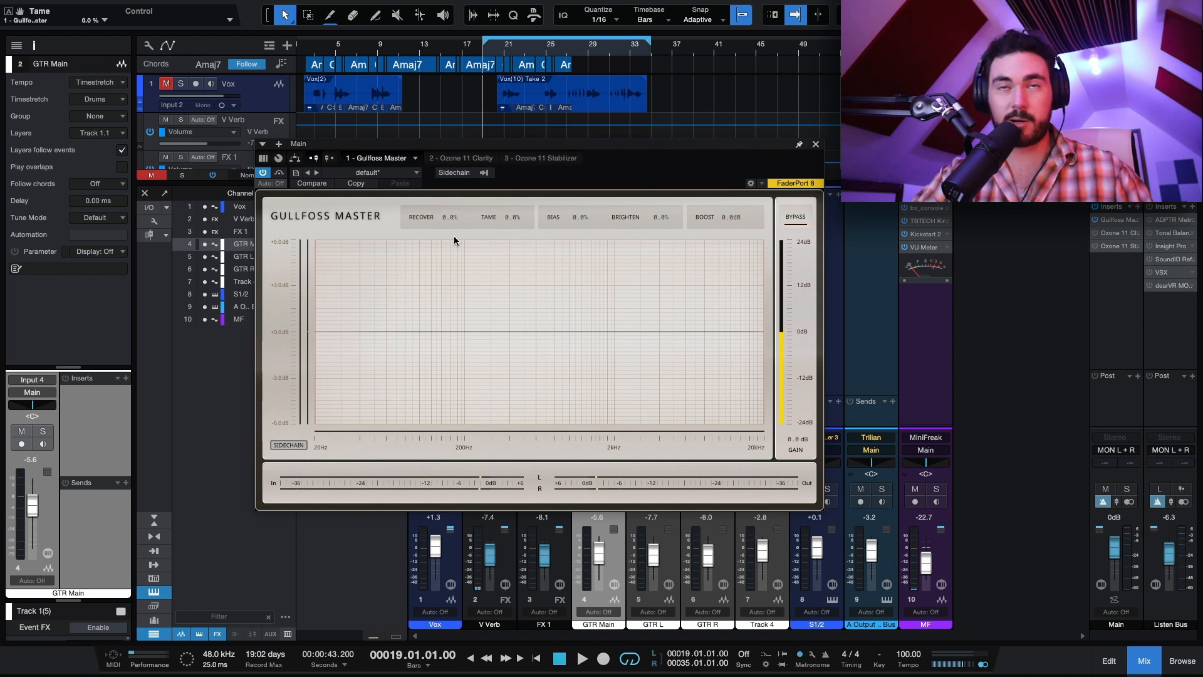
Set Recover to about 17.2% and Tame to about 17.3% during playback, and compare the result with the plugin bypassed
key(space)
drag(453, 221, 492, 192)
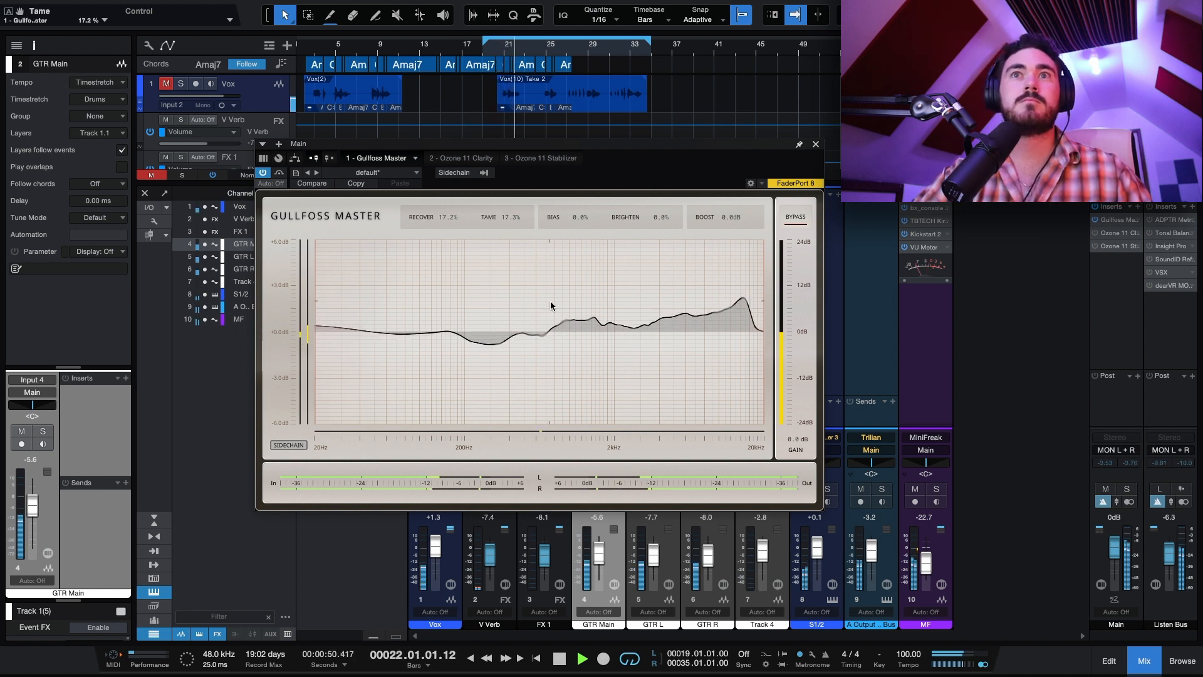
click(792, 215)
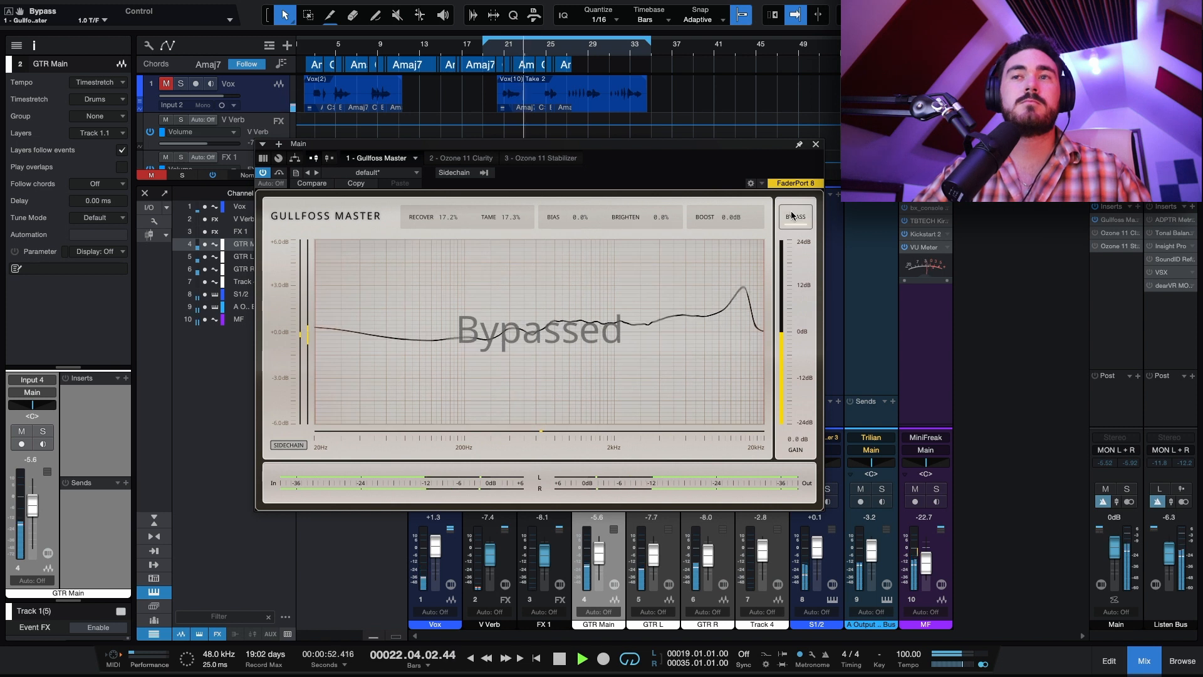
click(792, 215)
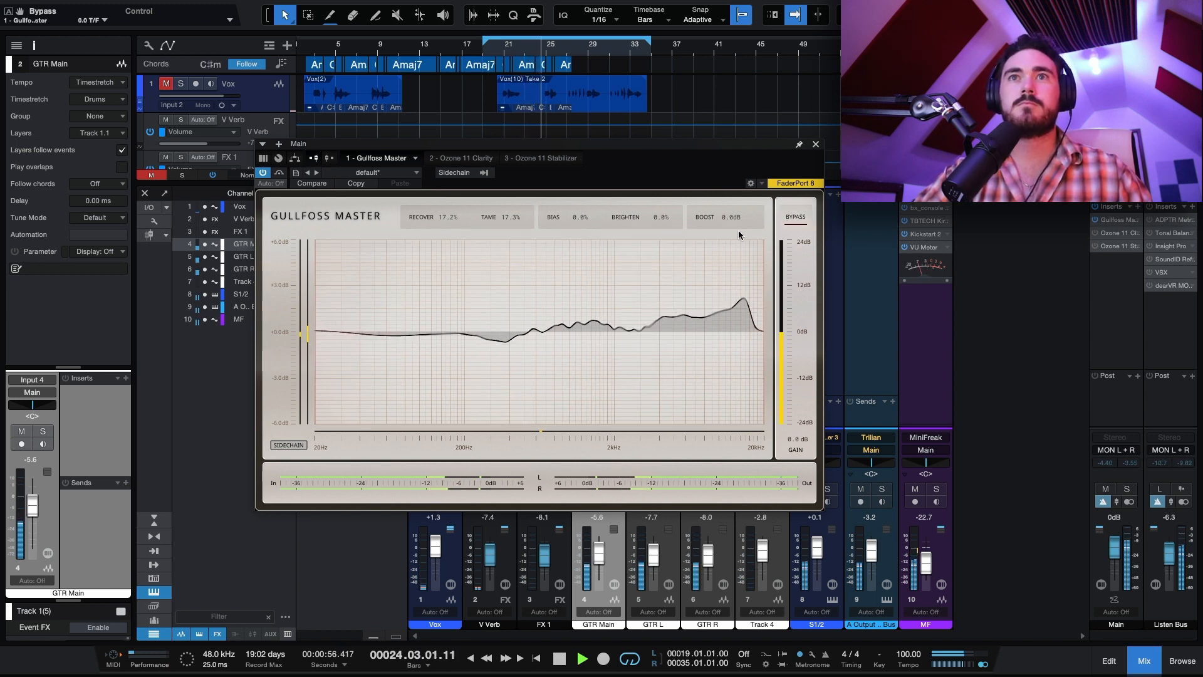
key(space)
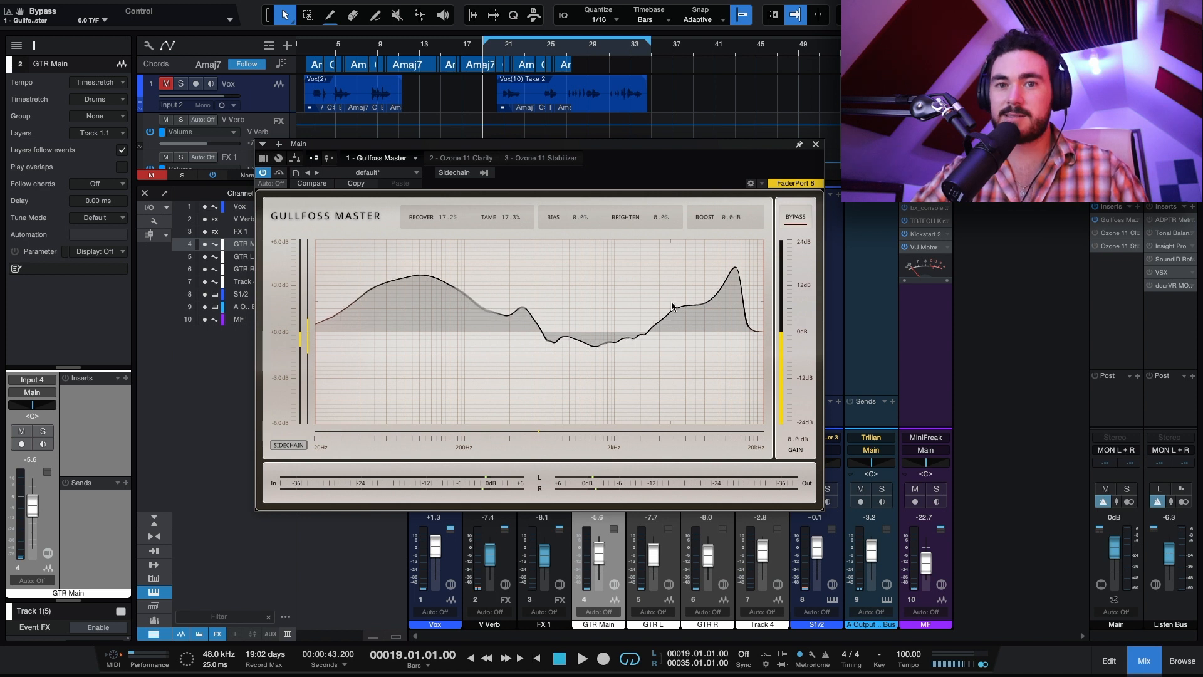
Lower Brighten to about -13.7% and compare Gullfoss Master's processed and bypassed sound during playback
mouse_move(652, 217)
mouse_down()
mouse_move(671, 217)
mouse_move(649, 224)
mouse_up()
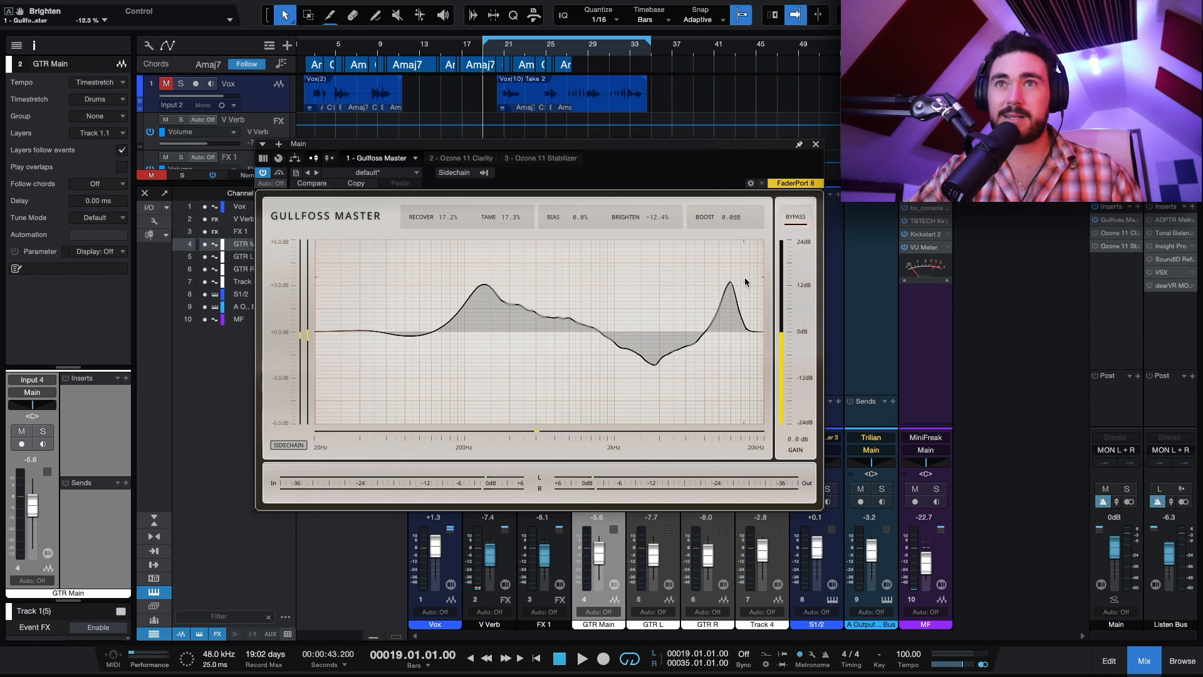
key(space)
mouse_move(657, 219)
mouse_down()
mouse_move(656, 233)
mouse_move(657, 223)
mouse_up()
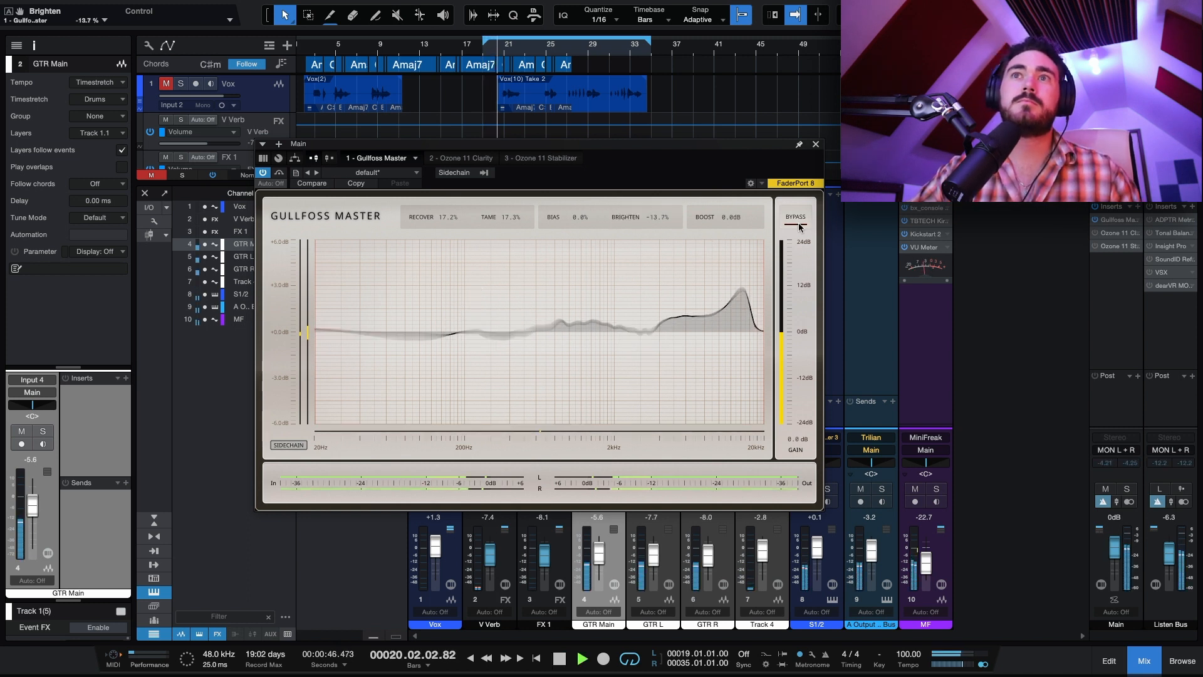
click(796, 217)
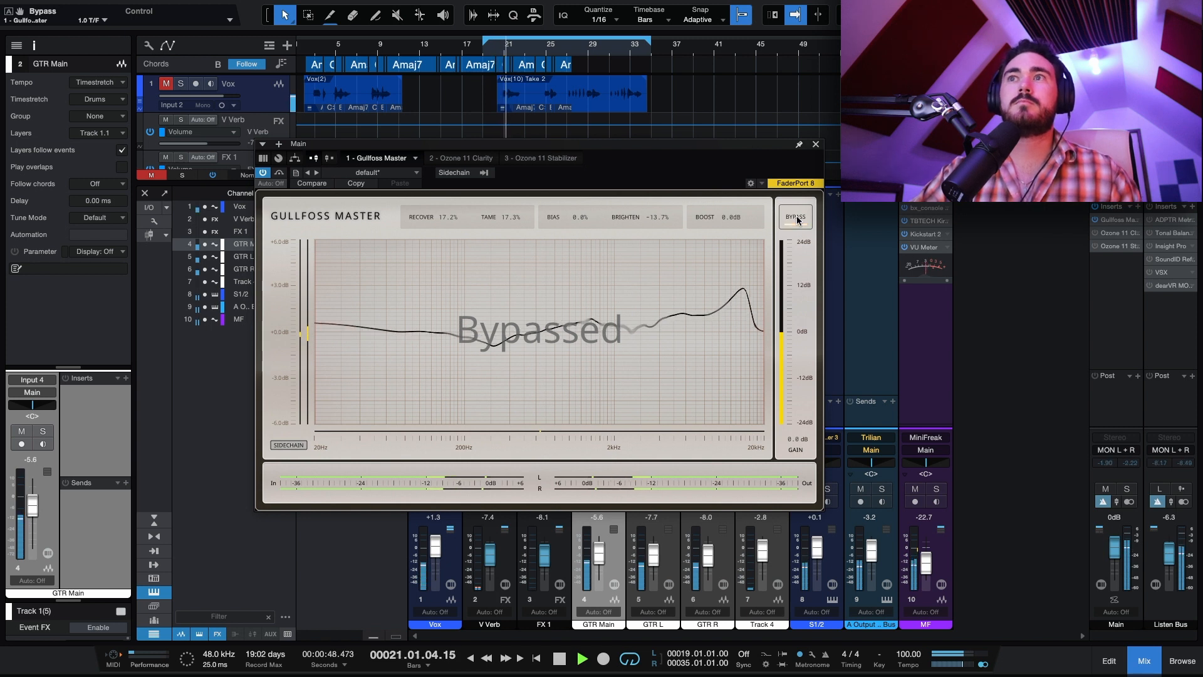
click(796, 217)
click(796, 217)
click(796, 218)
key(space)
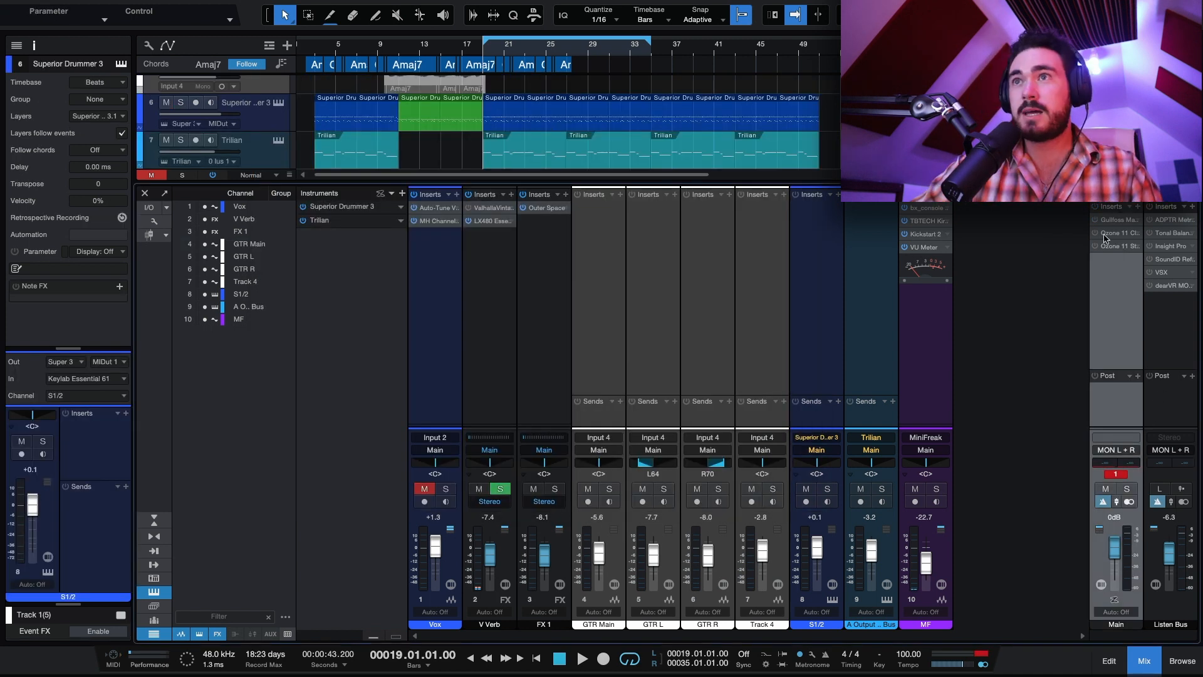
Open and enable Ozone 11 Clarity on the Main channel, and set its Amount to 0
click(1106, 233)
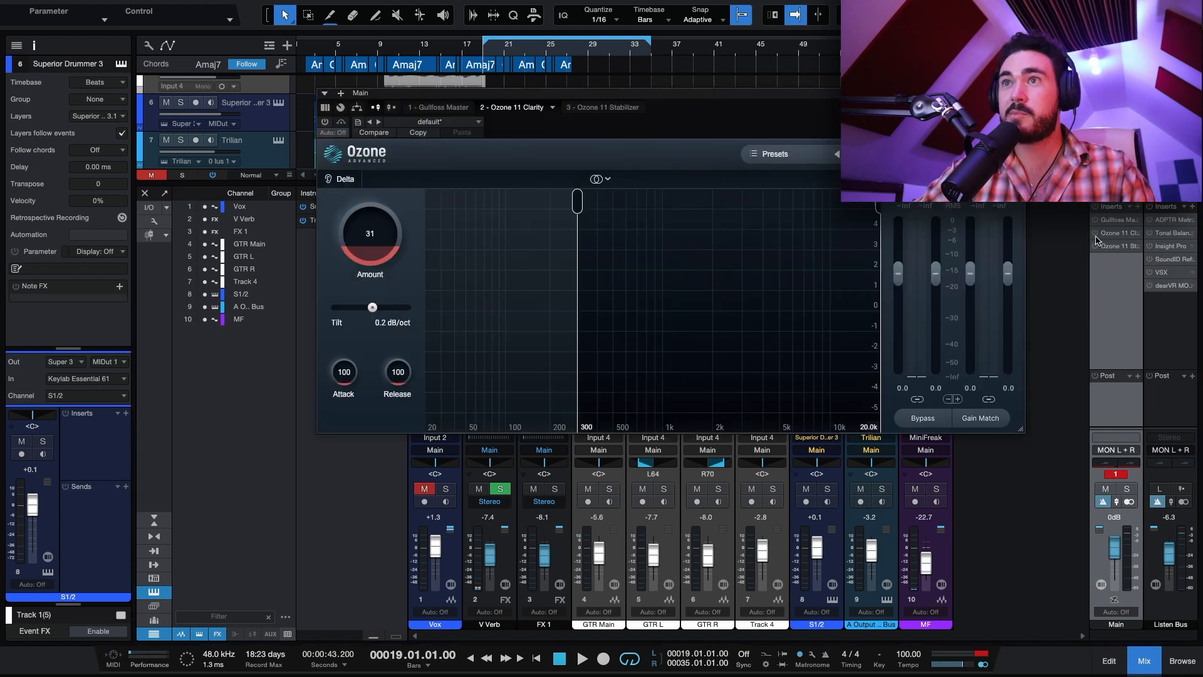
drag(370, 223, 453, 312)
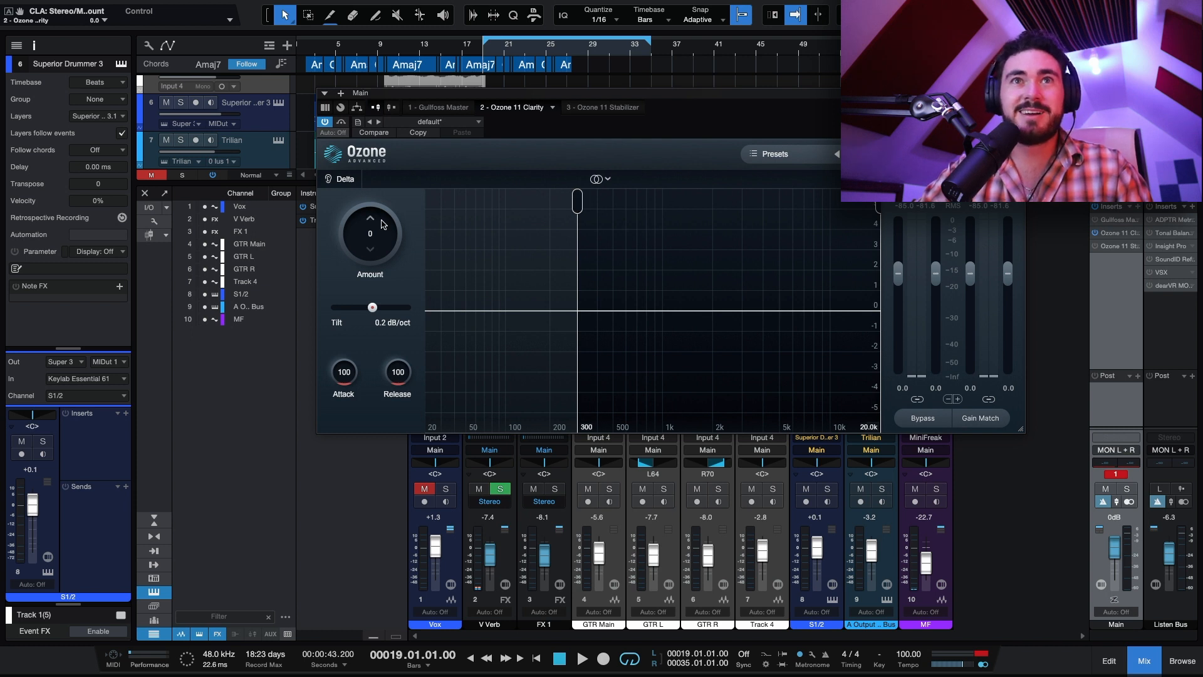
click(605, 179)
click(606, 179)
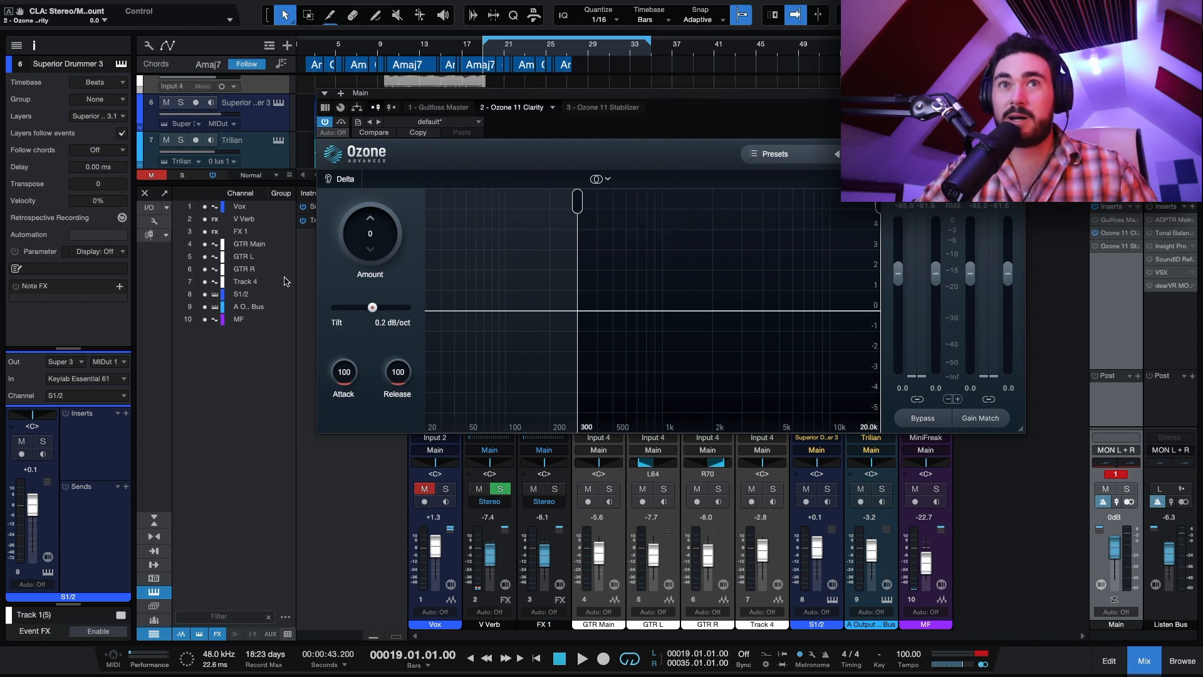
Audition Clarity's Amount at 100 during playback, settle on 25, and compare it with the gain-matched bypass
key(space)
drag(366, 239, 377, 16)
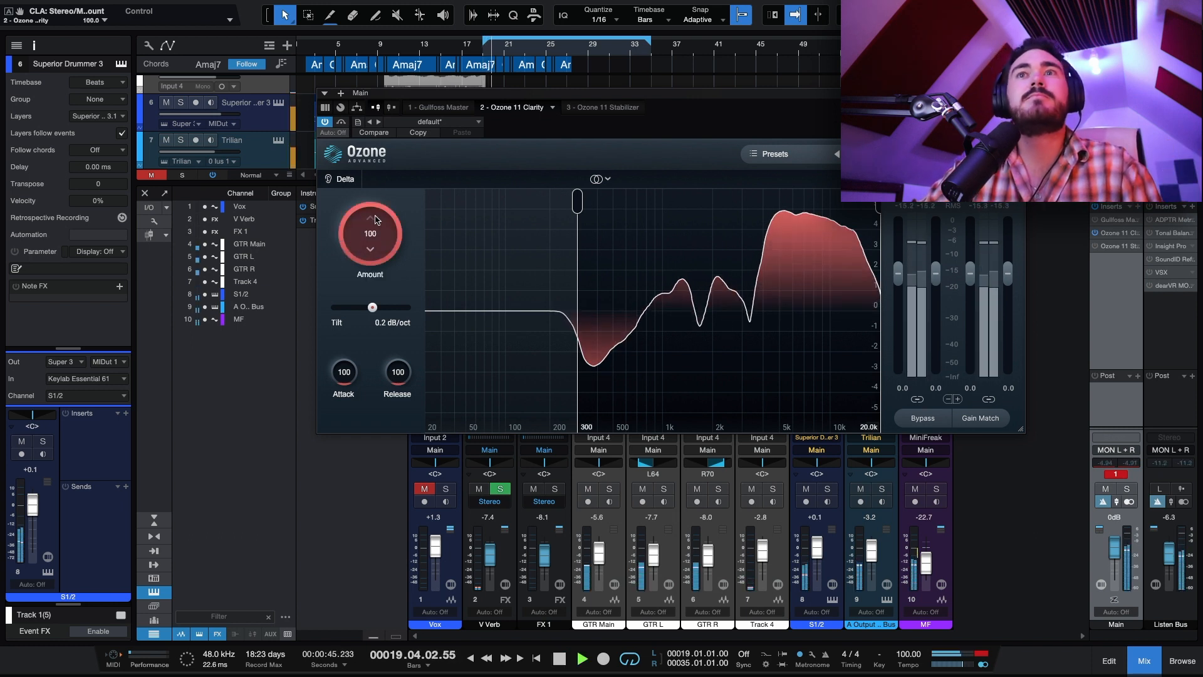
drag(367, 252, 363, 352)
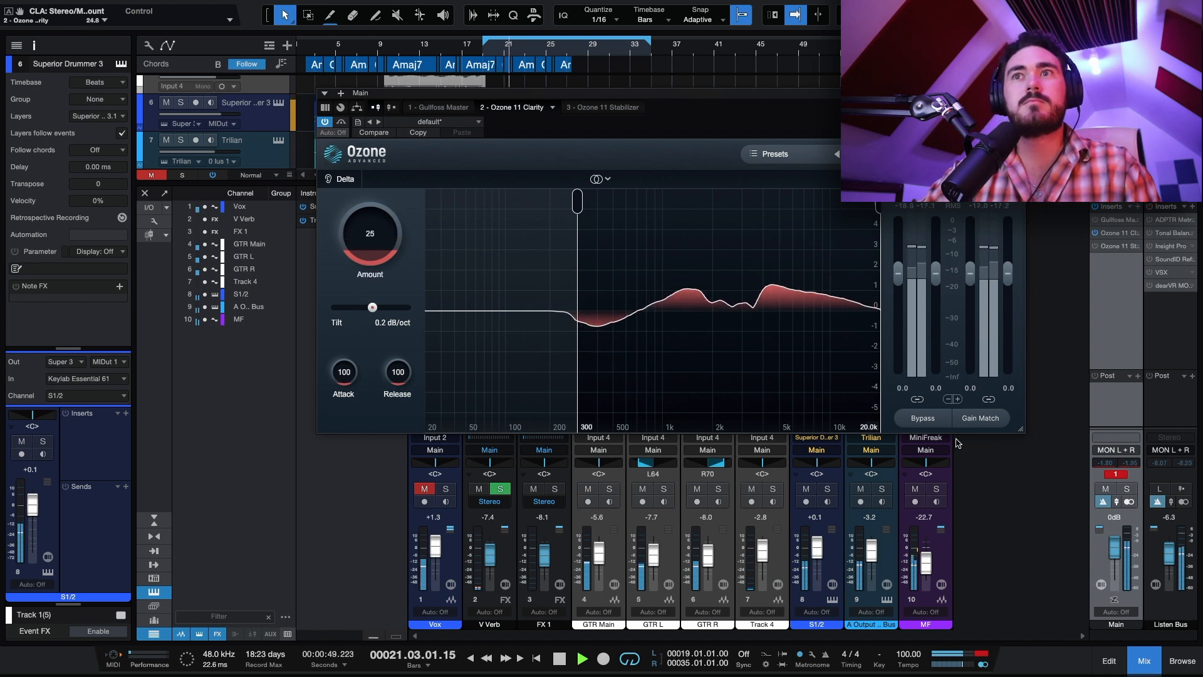
click(916, 418)
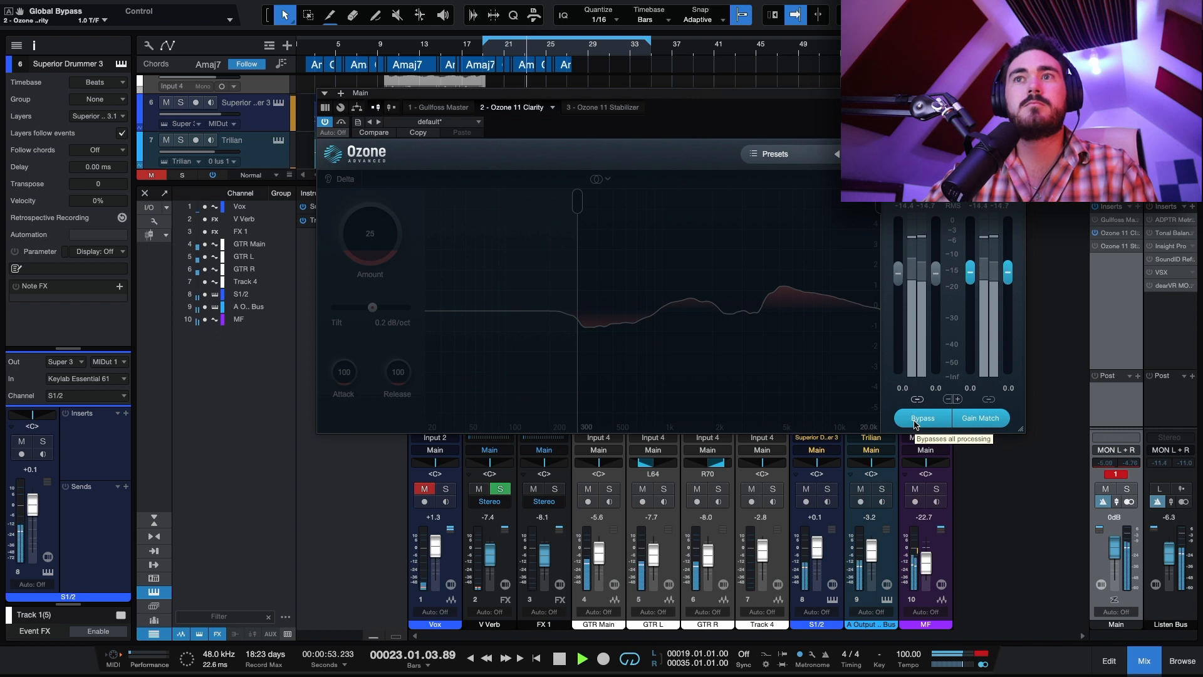
click(916, 419)
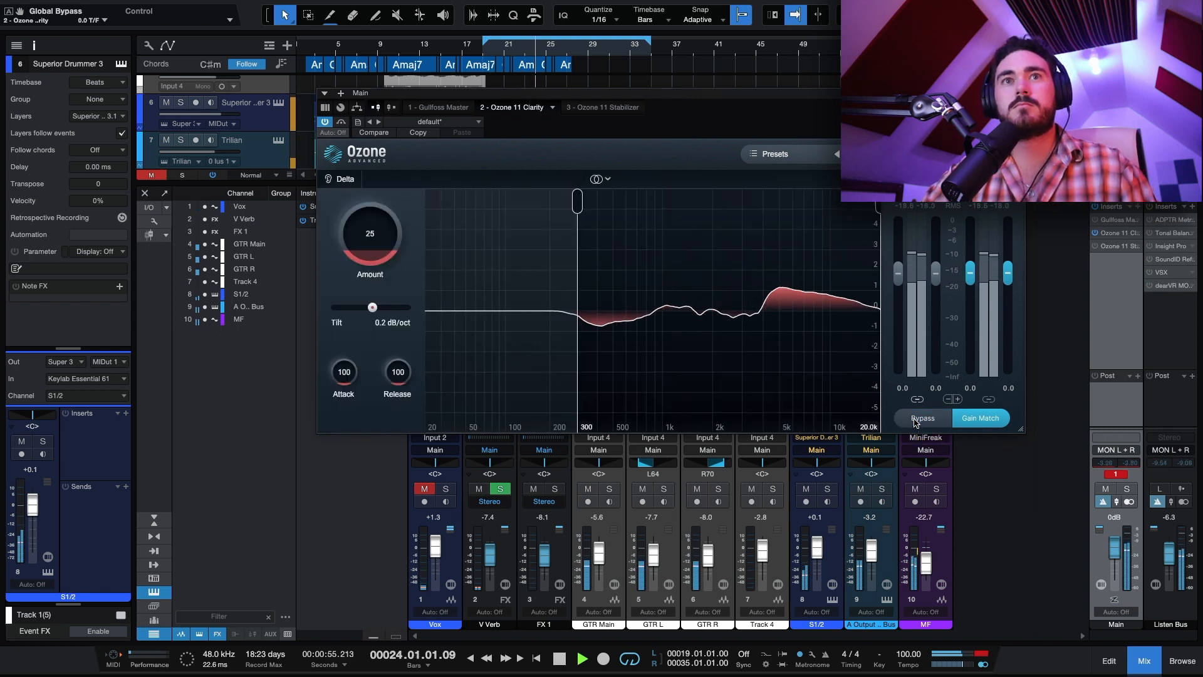
Audition Clarity's Tilt at -6.0 dB/oct, reset it to 0.0 dB/oct, and compare with bypass before stopping playback
drag(372, 307, 329, 315)
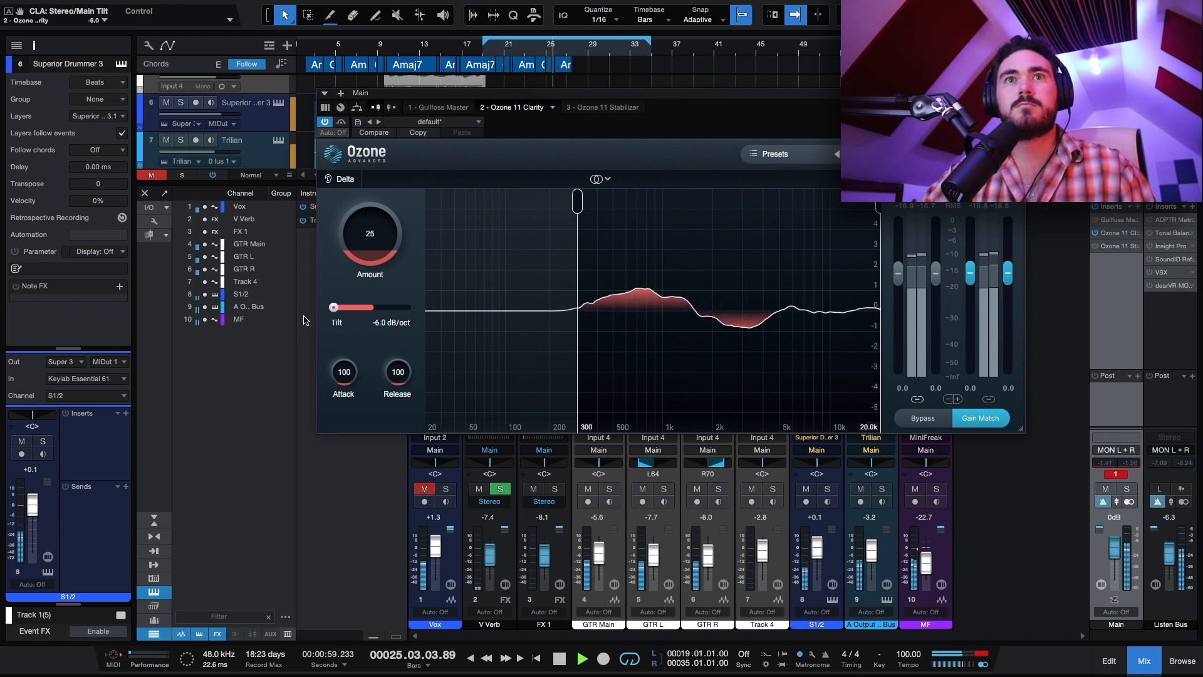
double_click(352, 310)
click(942, 421)
click(942, 421)
key(space)
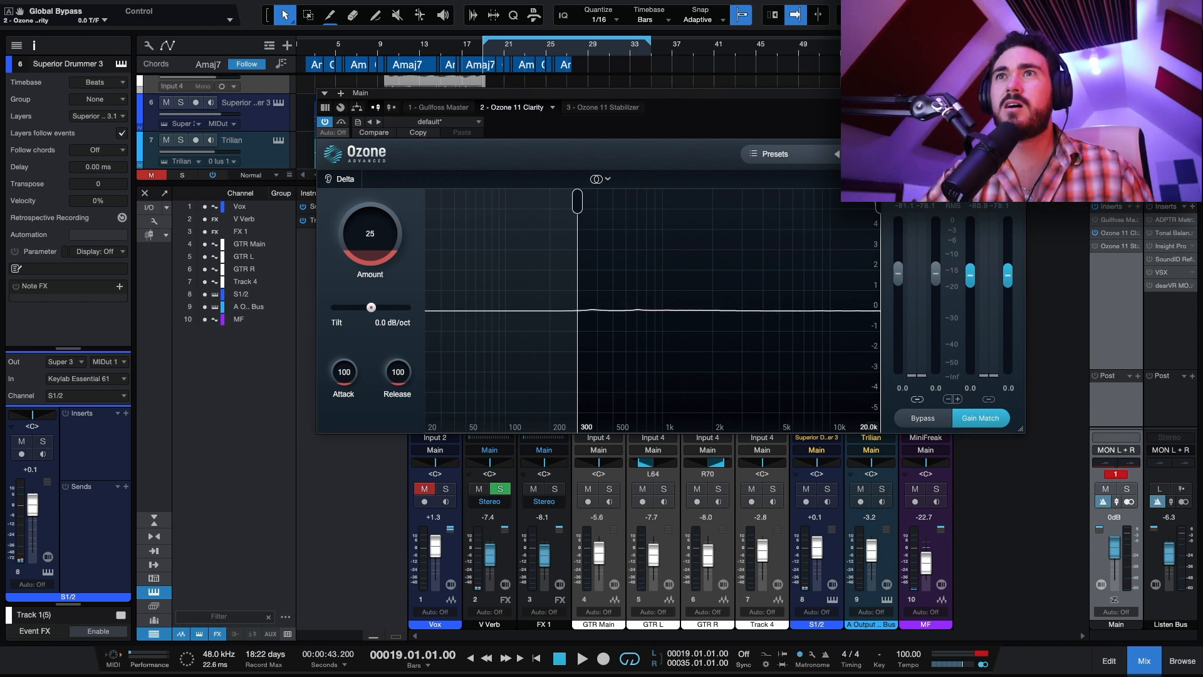
Disable Clarity on the Main channel, and open the enabled Ozone 11 Stabilizer with its Amount set to 0
click(1120, 220)
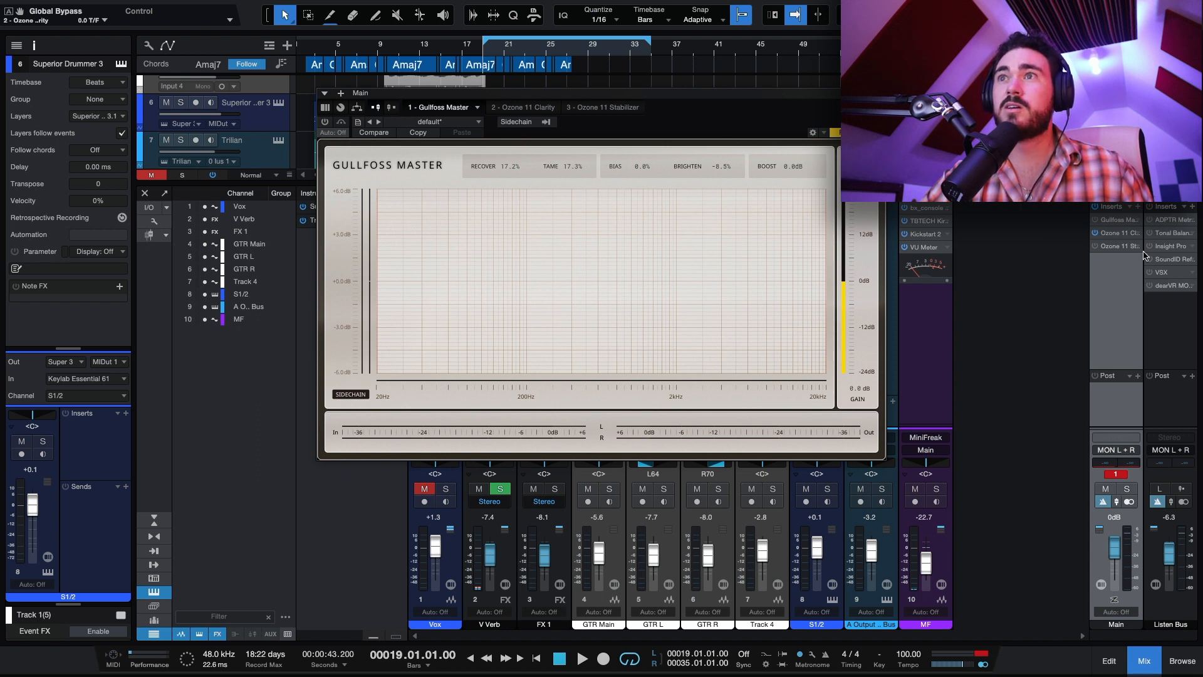
click(1114, 233)
click(1095, 235)
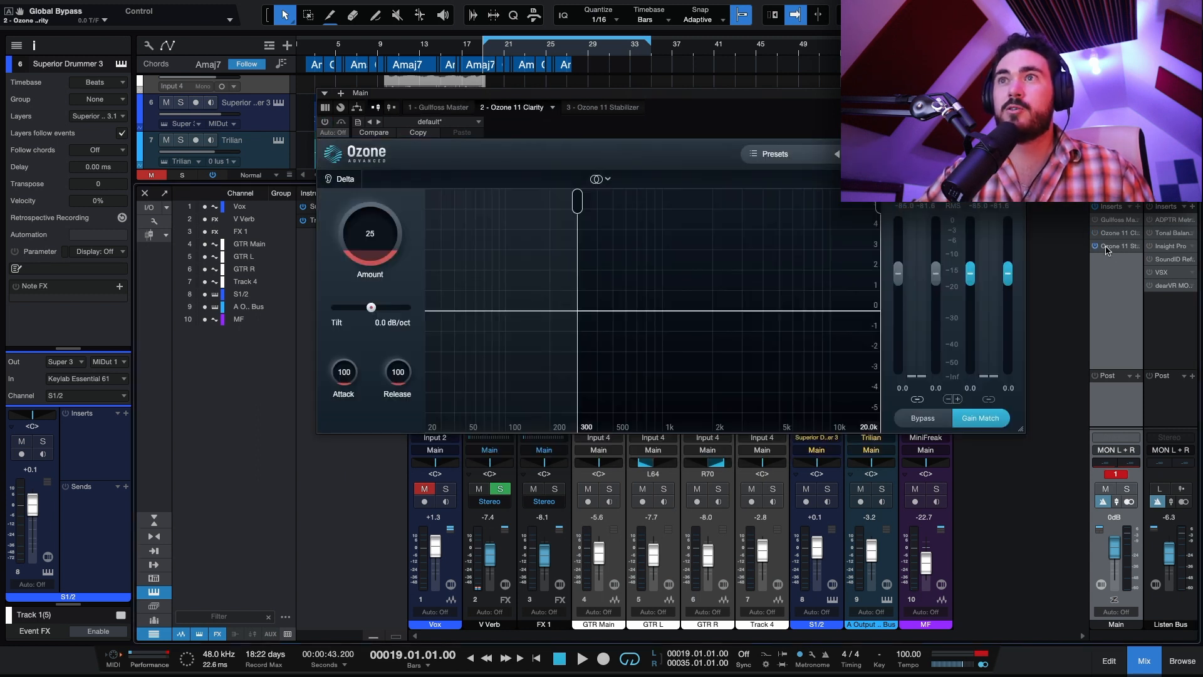
click(1114, 250)
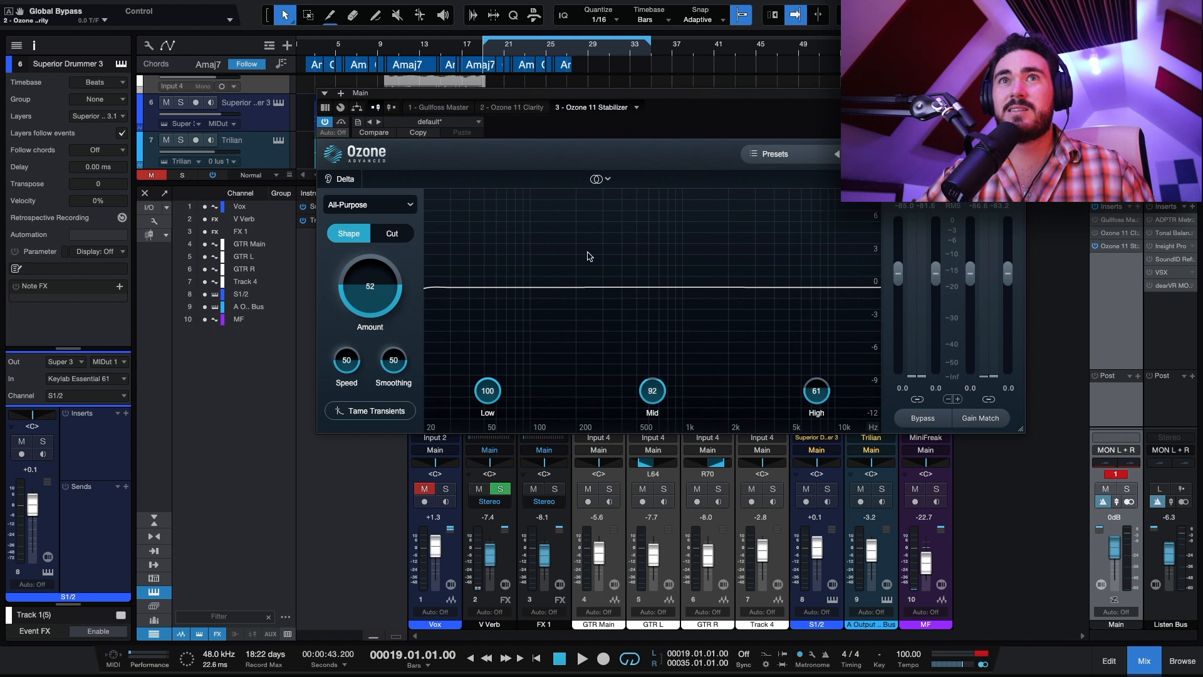
drag(372, 296, 371, 437)
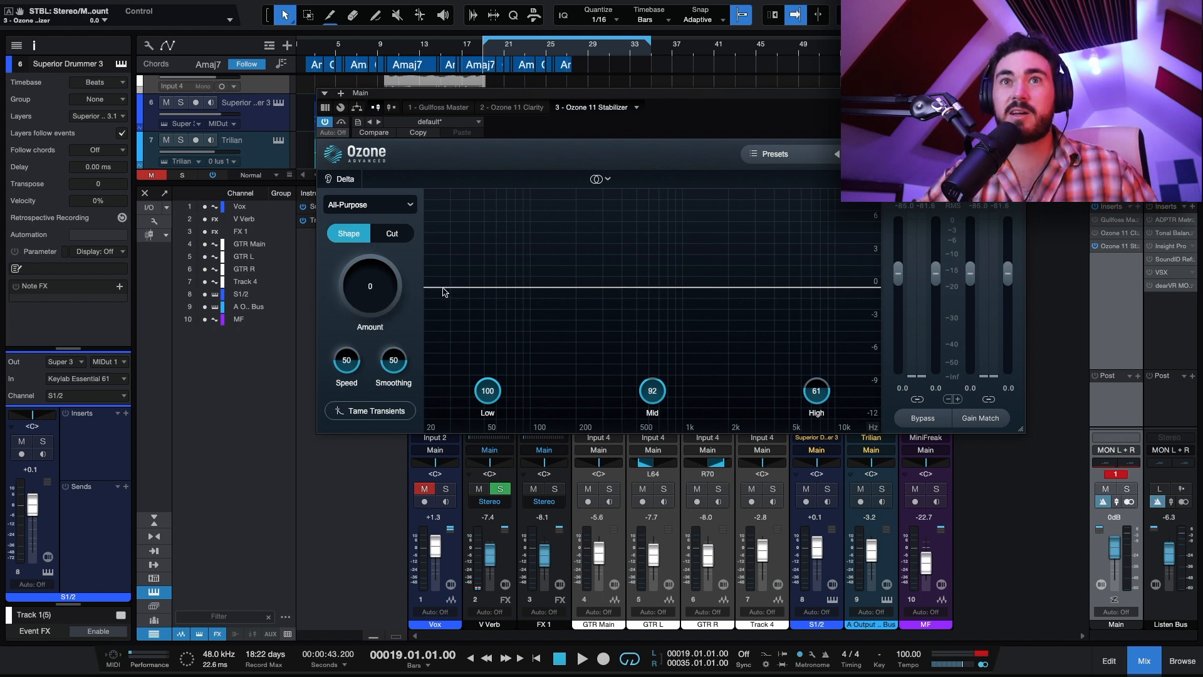
Set the Stabilizer's Amount to 100 during playback, and raise its High and Mid band amounts
key(space)
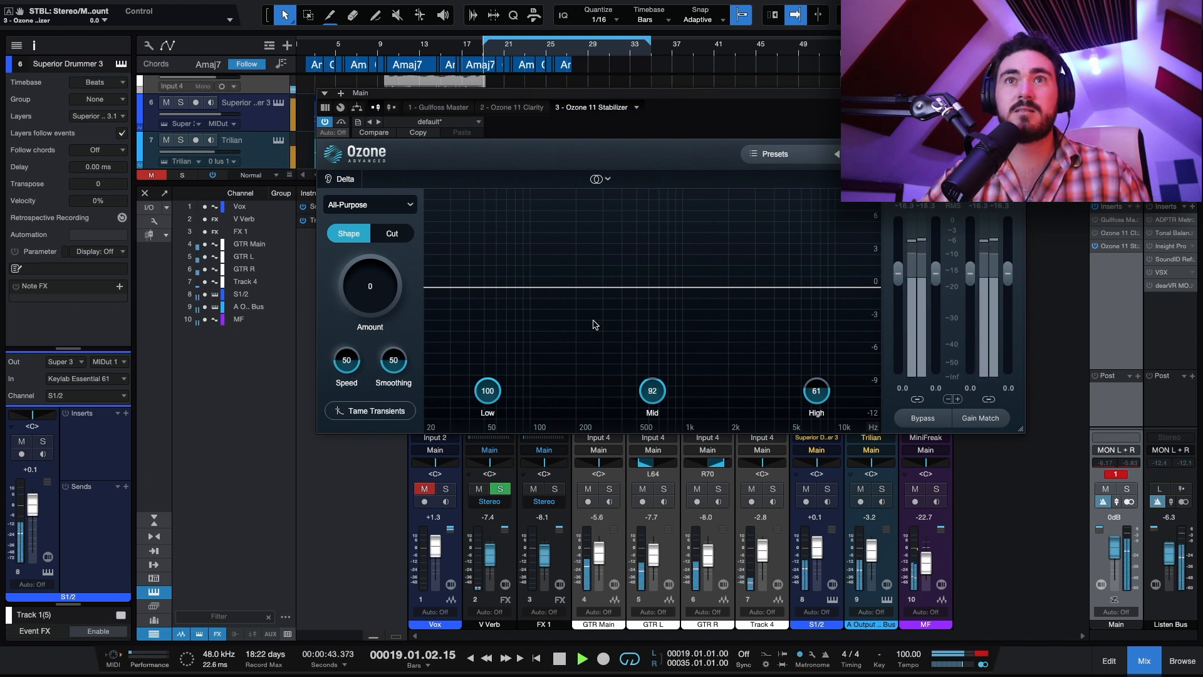
drag(382, 289, 414, 107)
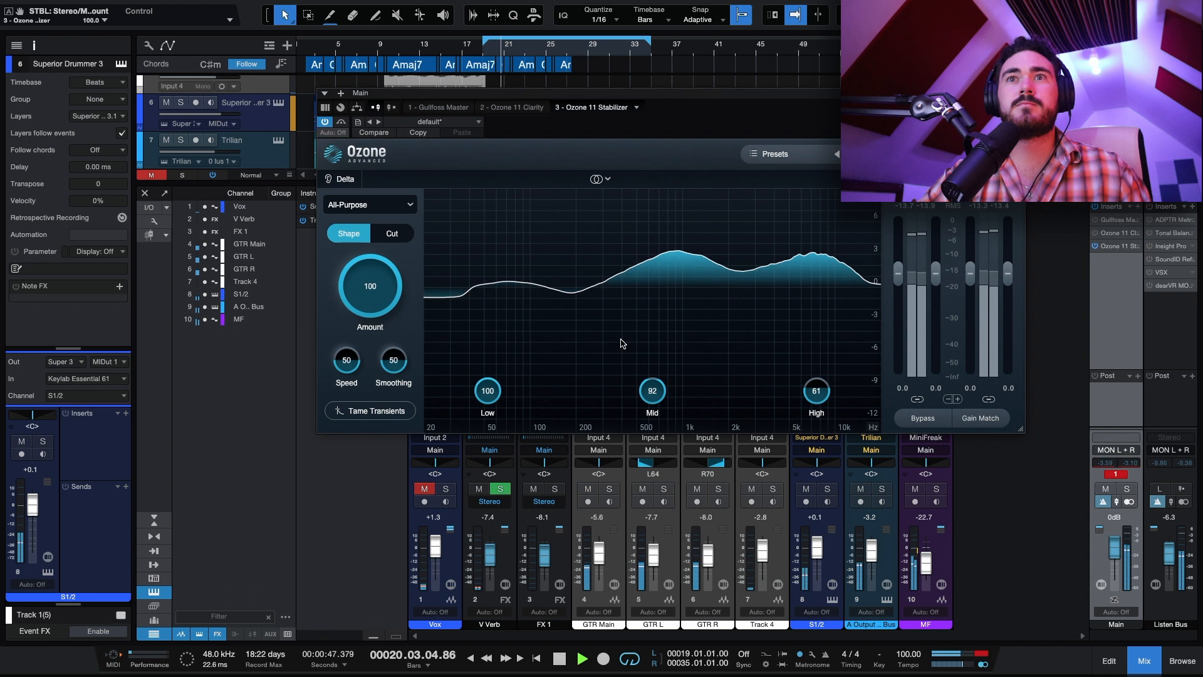
drag(812, 396, 832, 274)
drag(652, 401, 653, 376)
Audition the Stabilizer's Cut mode, sweeping Amount down and back up to 97 and the High band down and back to 100
click(387, 233)
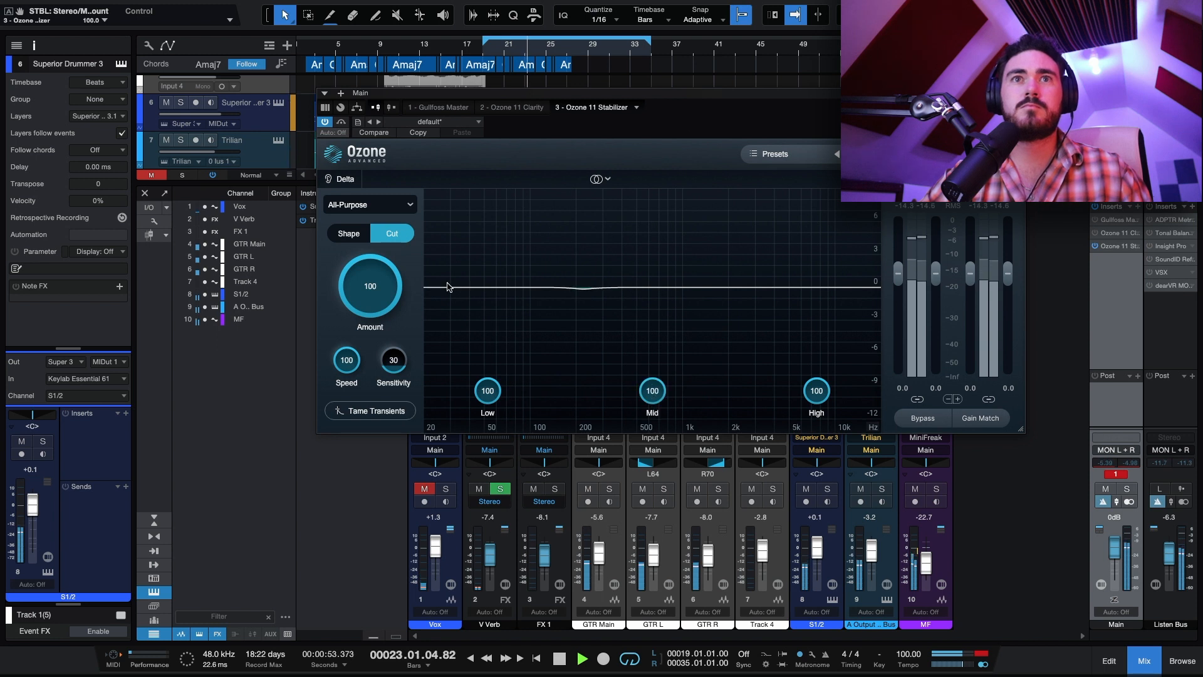
drag(370, 286, 376, 467)
drag(364, 307, 380, 181)
drag(815, 393, 826, 437)
drag(817, 391, 777, 269)
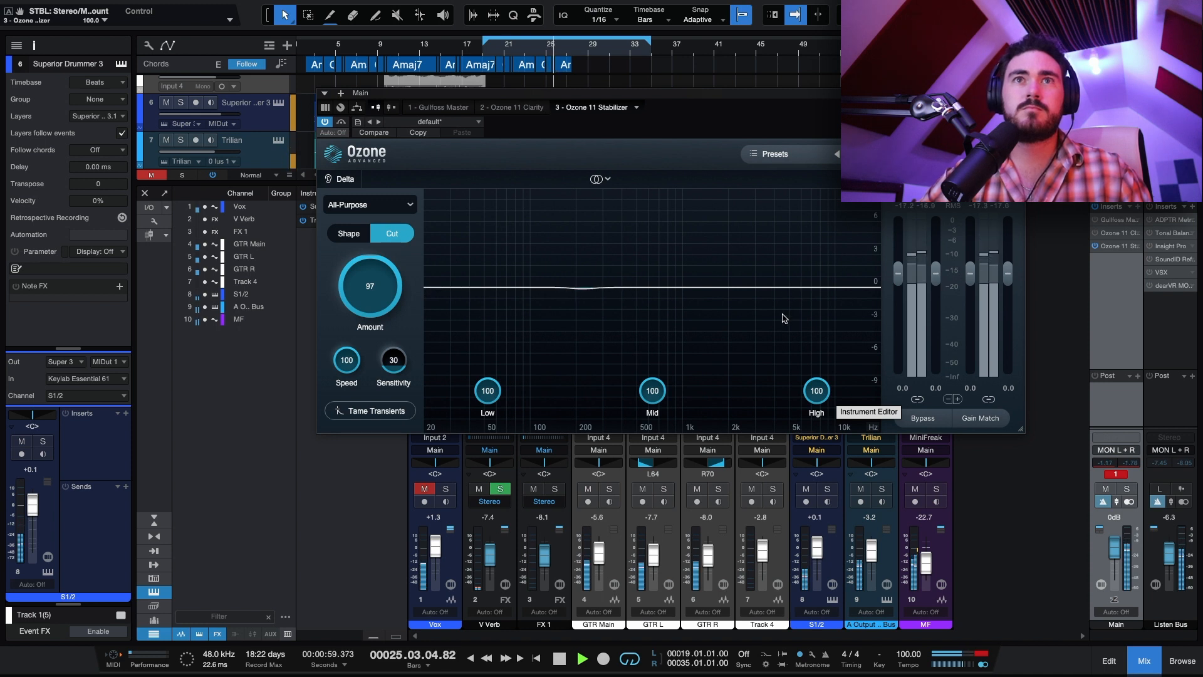
Return the Stabilizer to Shape mode with Amount at 40, and enable Gain Match
click(351, 231)
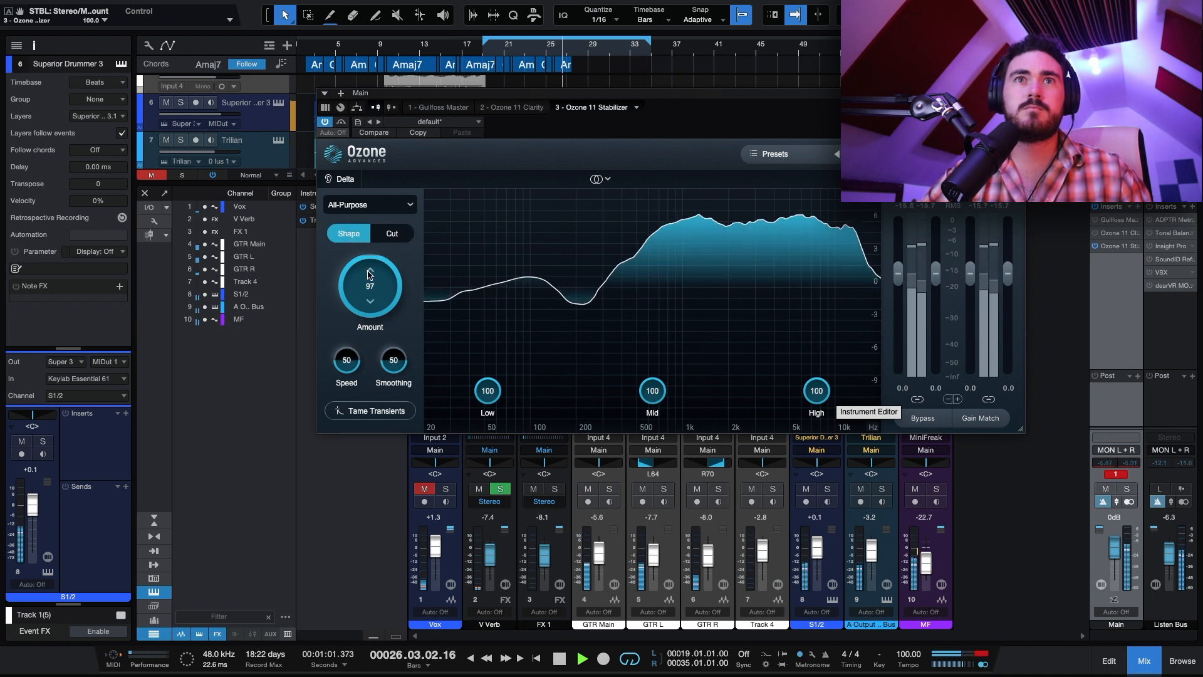
drag(369, 273, 372, 371)
click(967, 421)
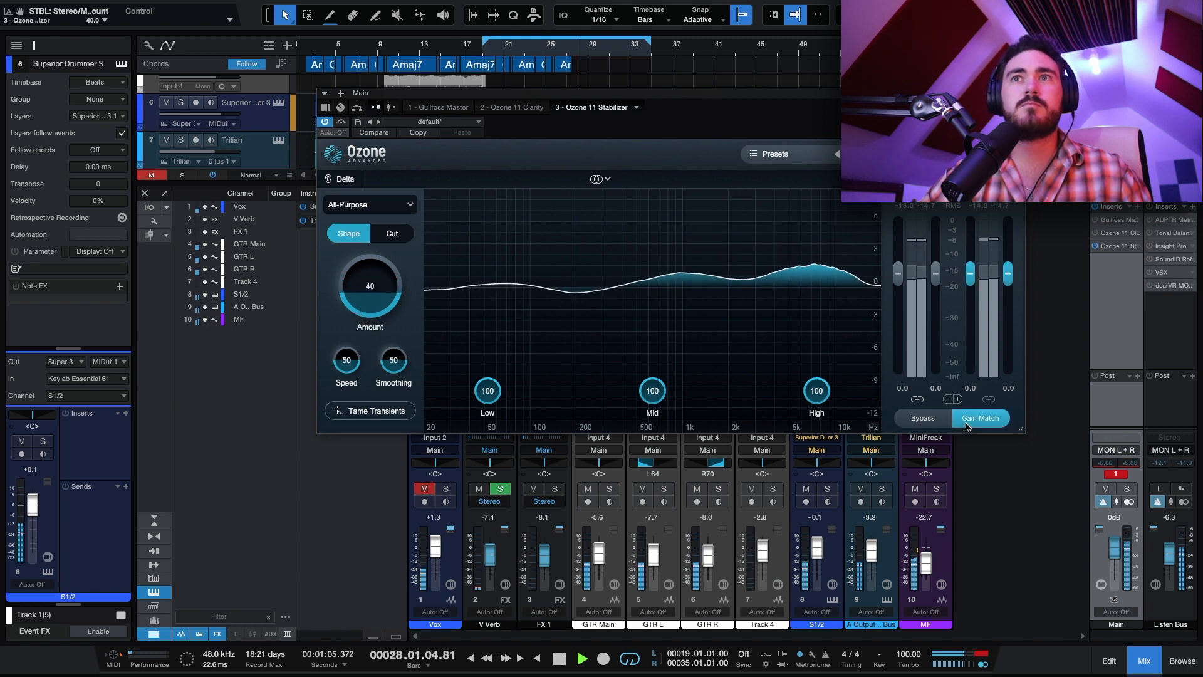
Compare the Stabilizer with its gain-matched bypass, leaving the processing active, and stop playback
click(925, 419)
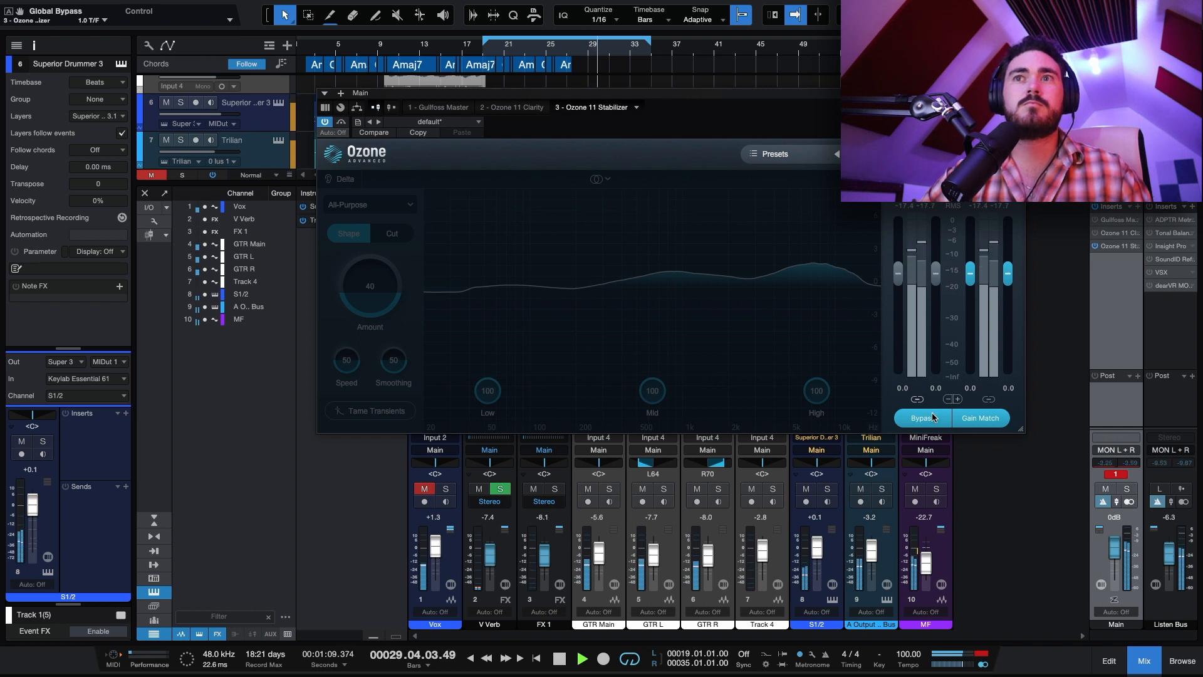
click(933, 418)
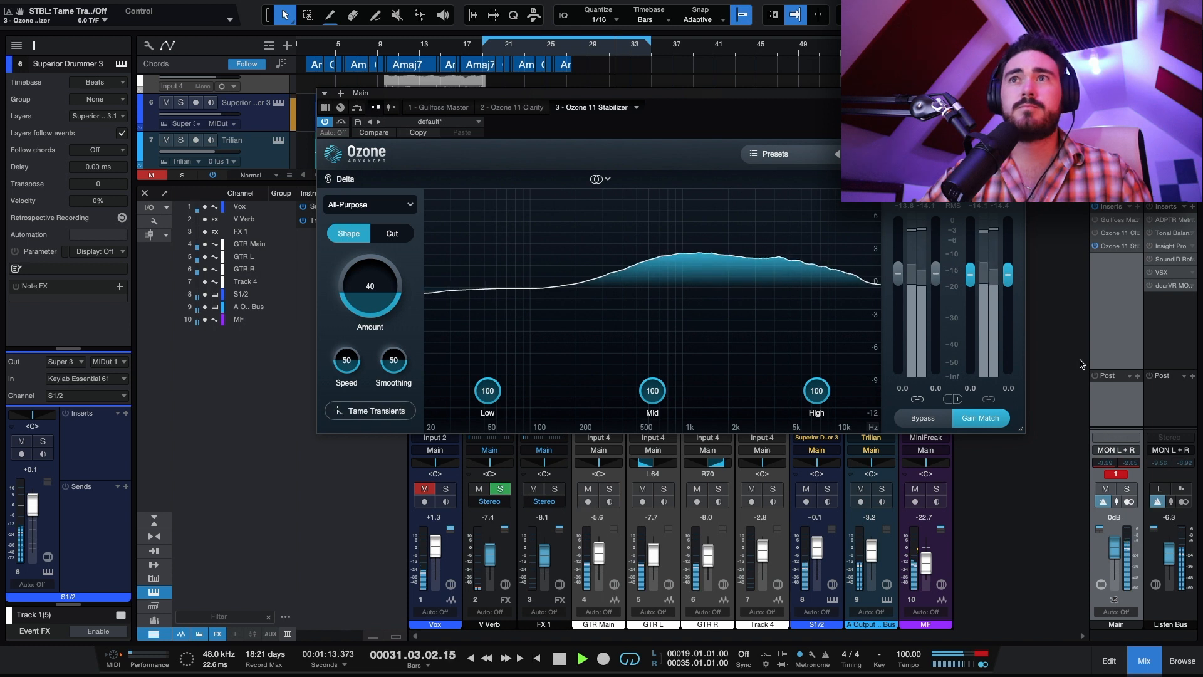
key(space)
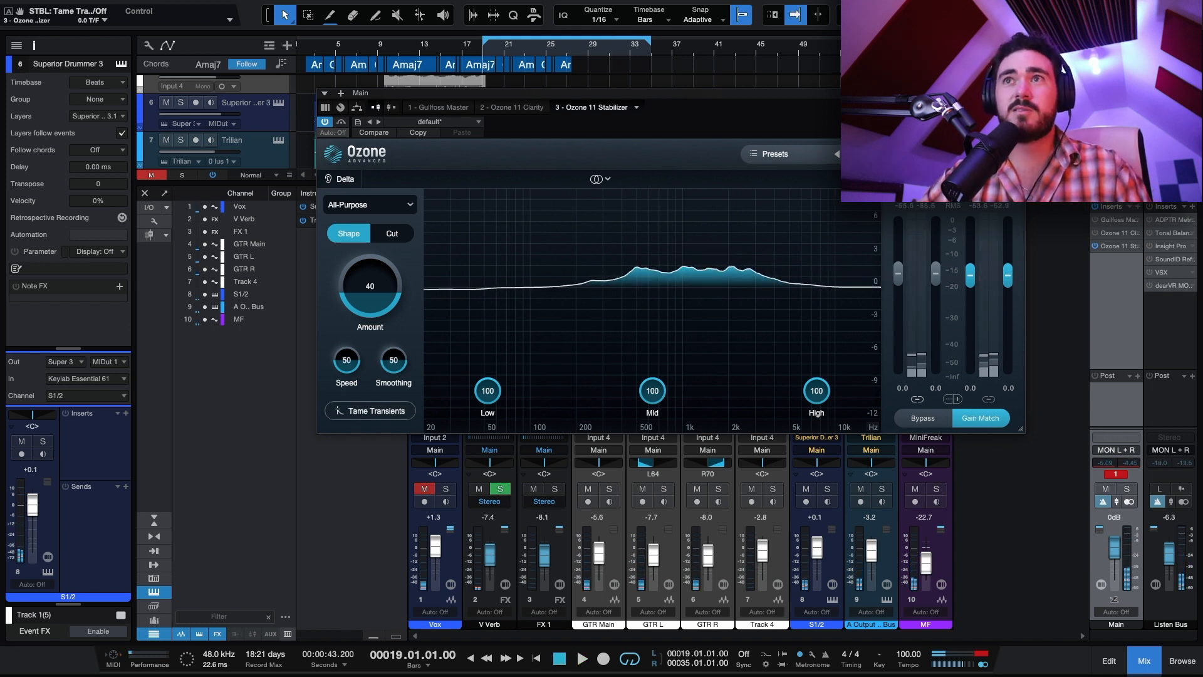